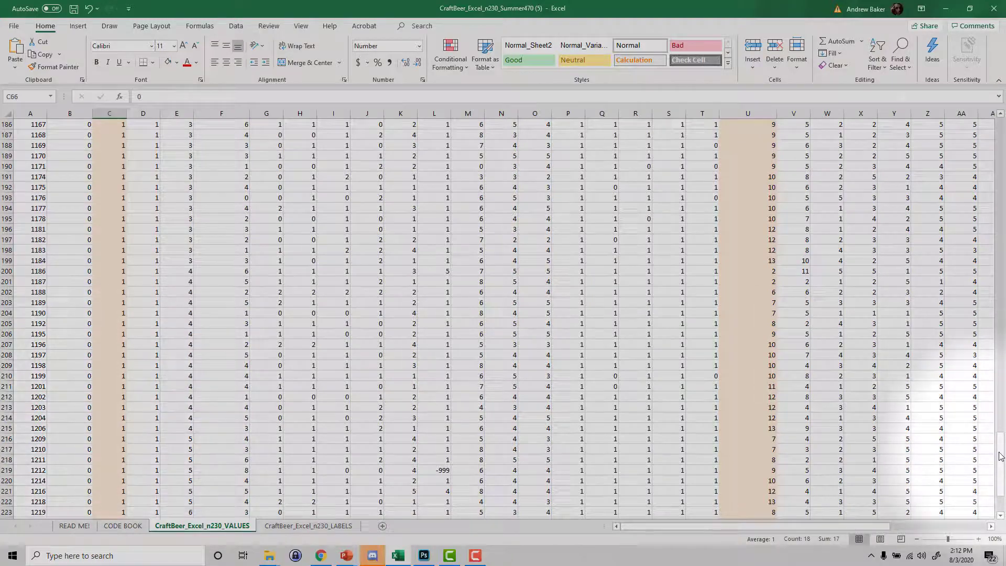
pyautogui.click(107, 126)
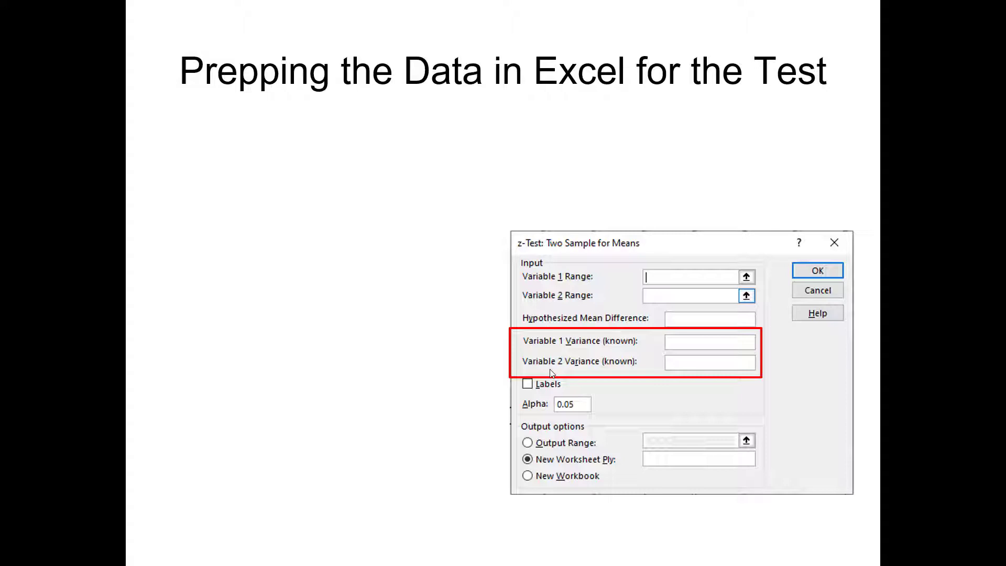
pyautogui.press('Right')
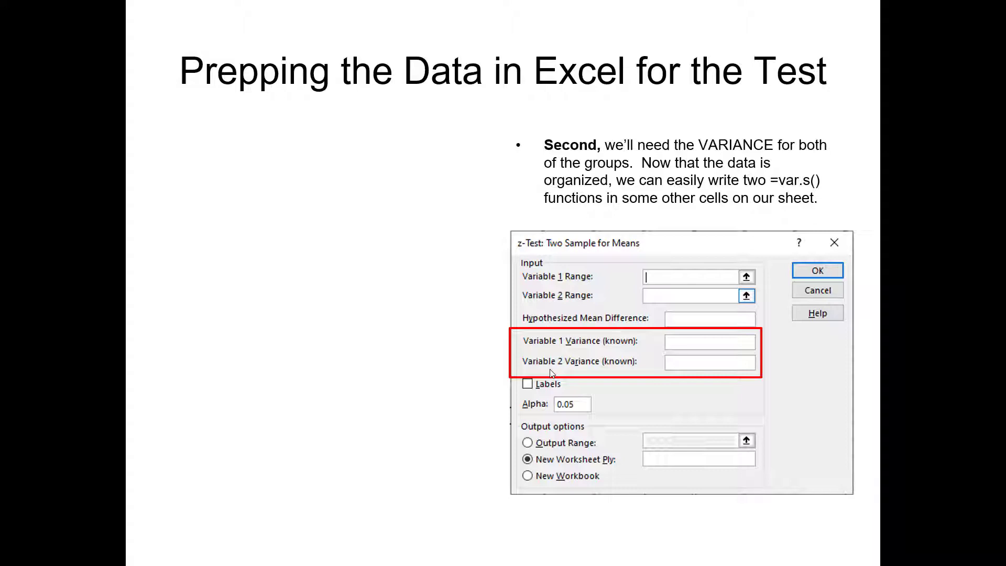
pyautogui.press('Right')
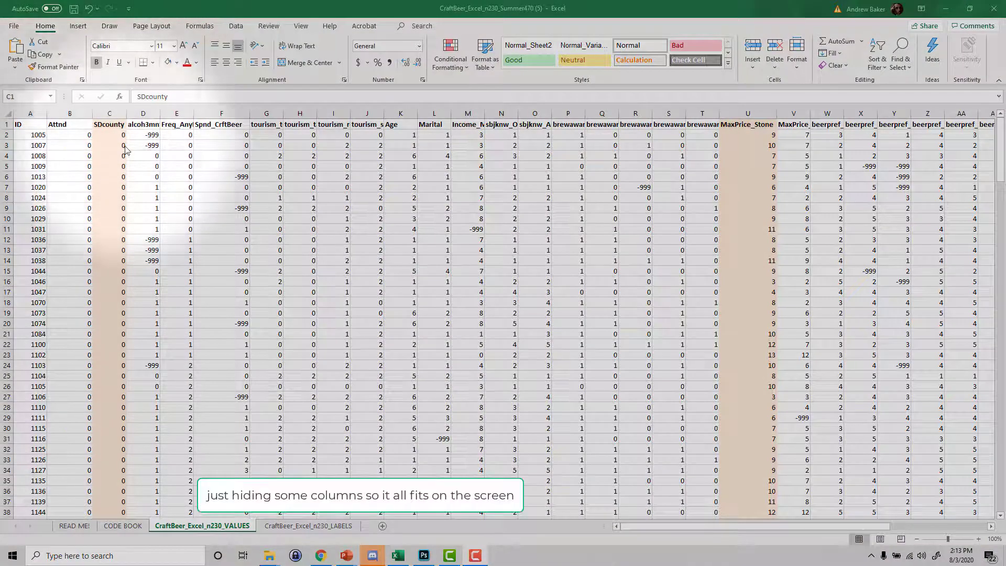
# Hide columns D through T so that MaxPrice_Stone sits directly beside SDcounty.
pyautogui.moveTo(143, 113); pyautogui.dragTo(703, 112)
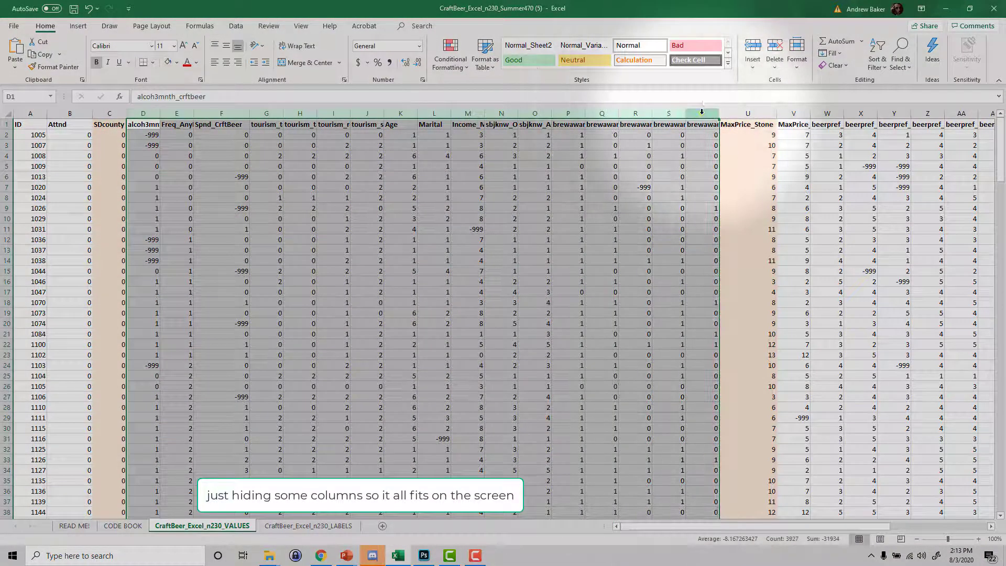
pyautogui.rightClick(703, 112)
pyautogui.click(748, 278)
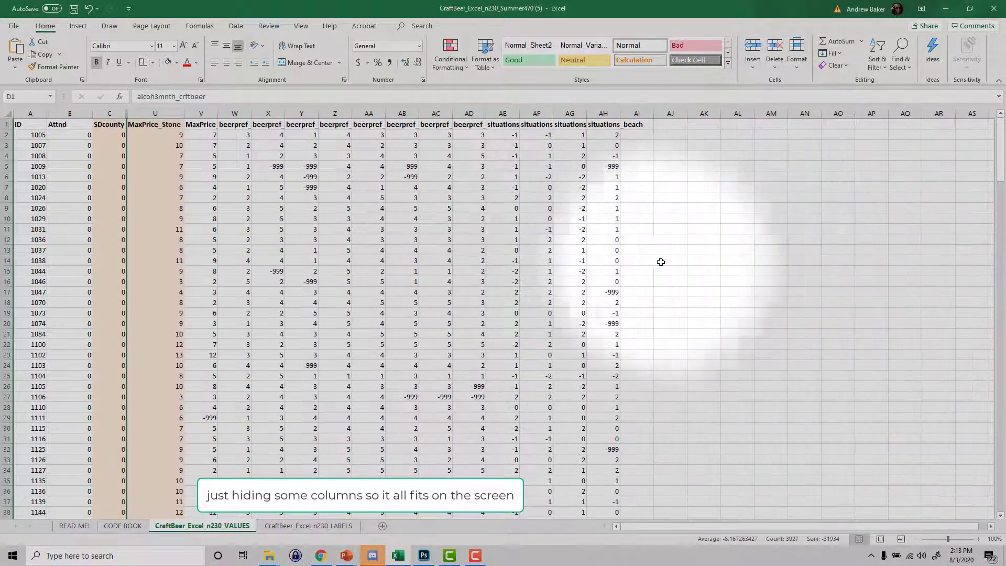
# Label AK2 "Variance NON-SD County" and AK3 "Variance SD County", and fit column AK to the text.
pyautogui.click(696, 136)
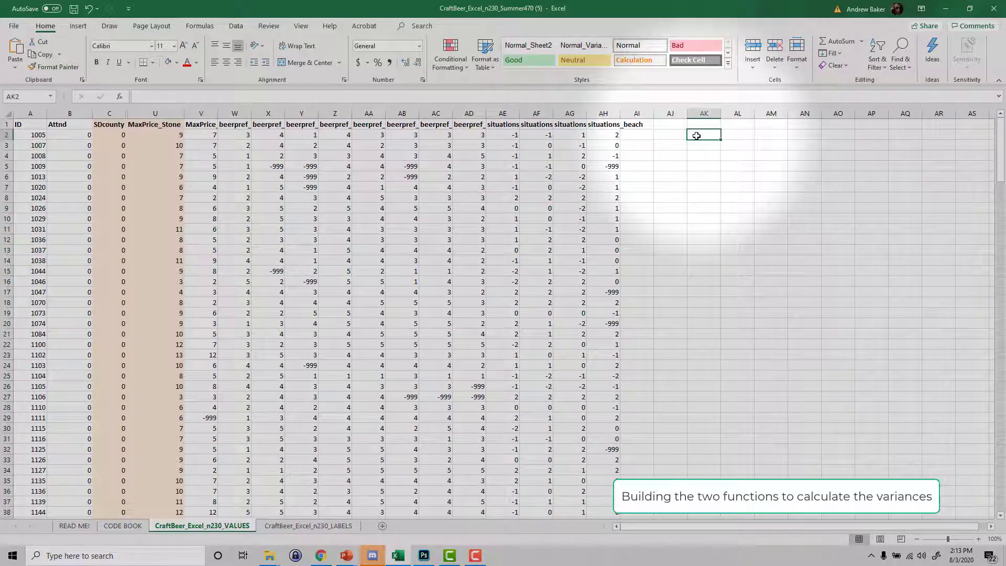
pyautogui.write('Variance NO')
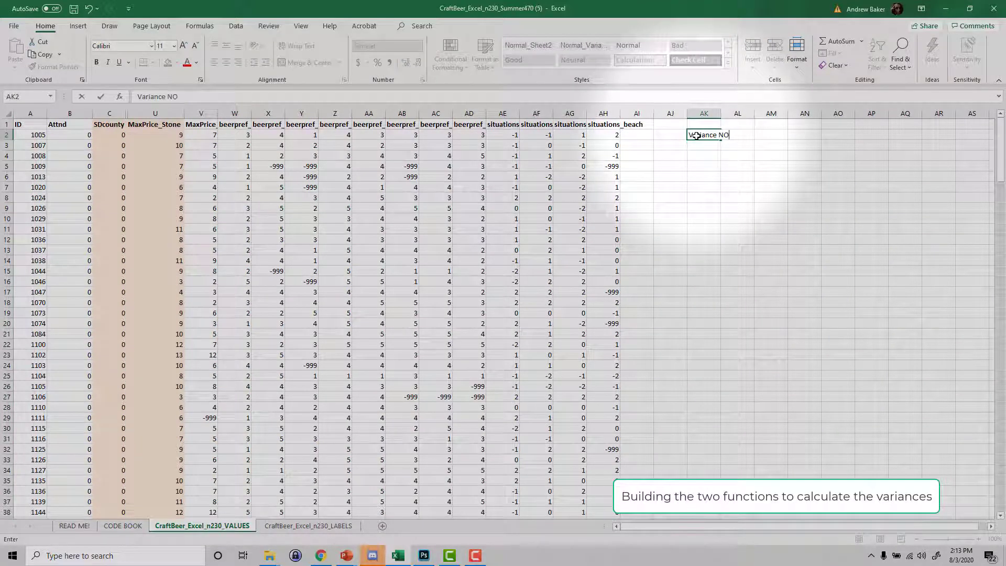
pyautogui.write('N-SD County')
pyautogui.press('Return')
pyautogui.write('V')
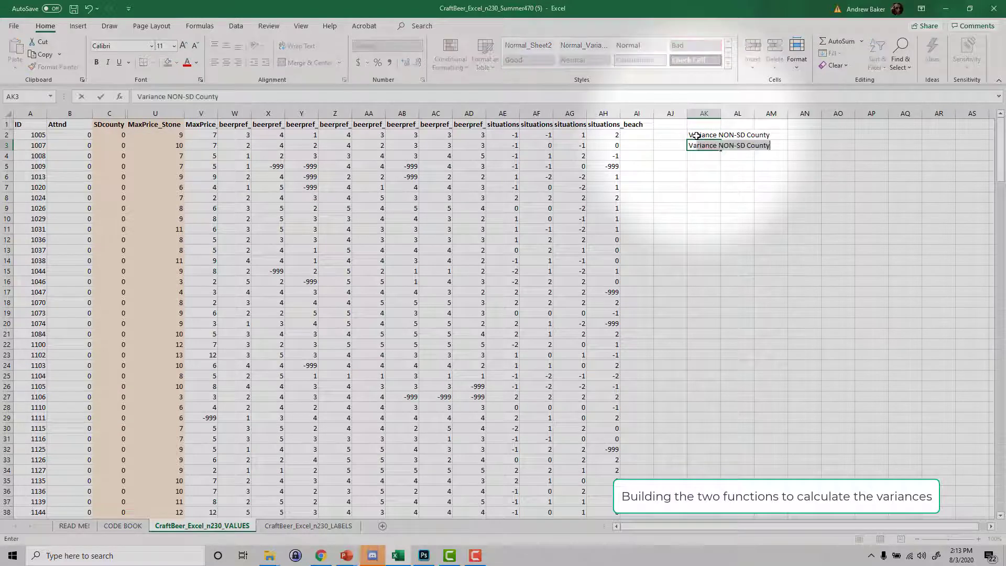
pyautogui.write('ariance SD County')
pyautogui.press('Return')
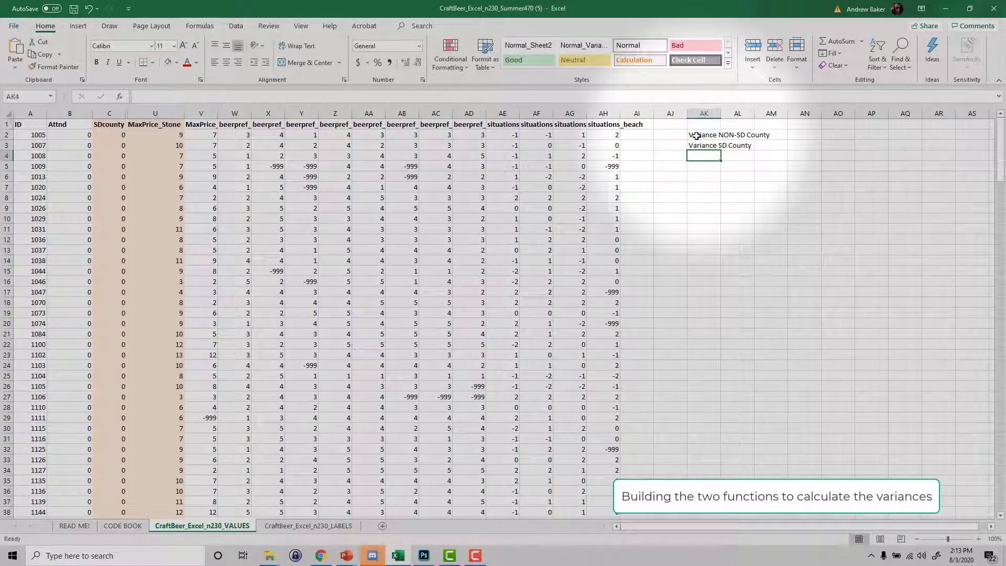
pyautogui.doubleClick(721, 113)
# Calculate the non-SD county sample variance of MaxPrice_Stone in AL2 with =VAR.S(U2:U66).
pyautogui.click(791, 135)
pyautogui.write('=')
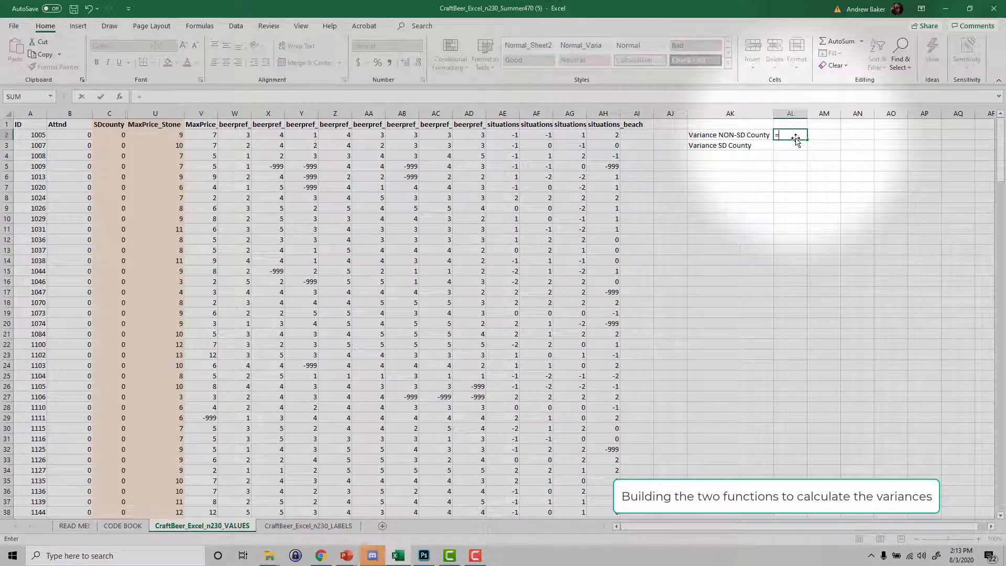
pyautogui.write('var.s(')
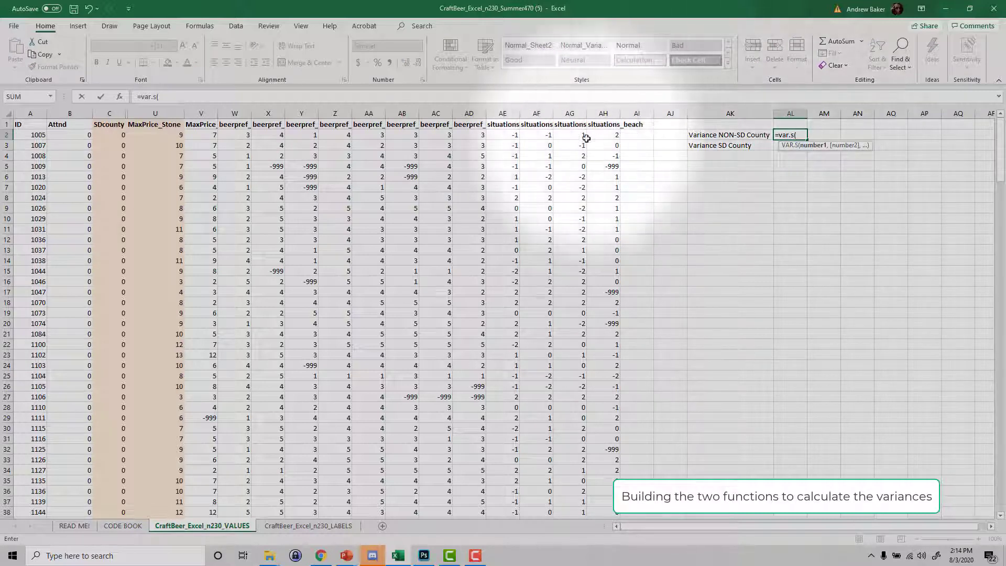
pyautogui.click(163, 135)
pyautogui.moveTo(162, 135); pyautogui.dragTo(162, 417)
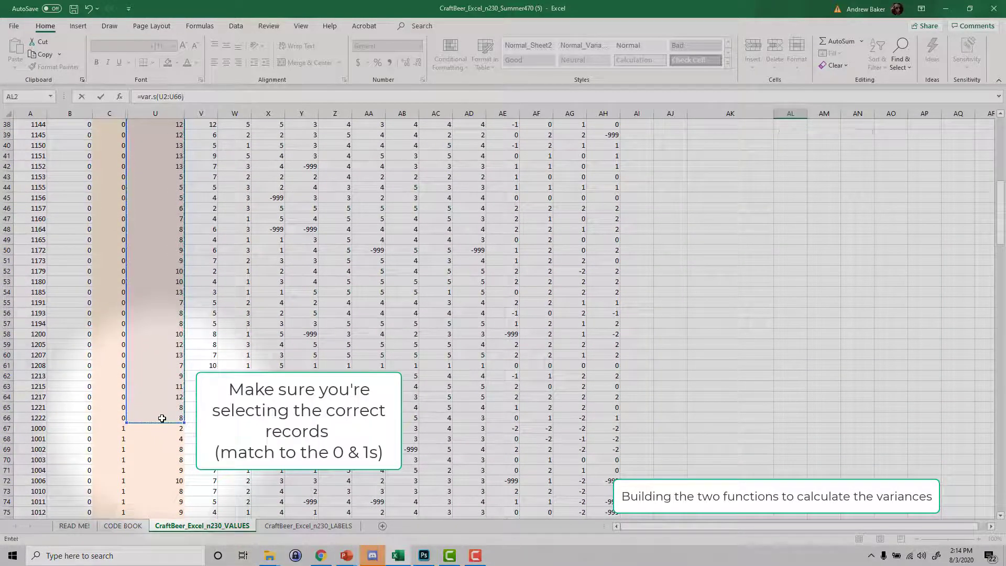
pyautogui.press('Return')
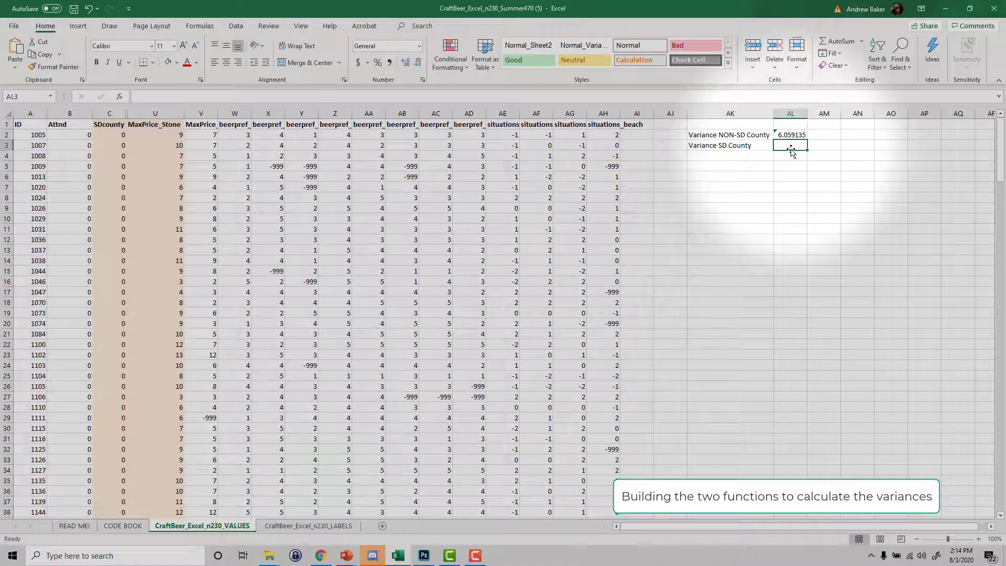
# Calculate the SD county sample variance of MaxPrice_Stone in AL3 with =VAR.S(U67:U231).
pyautogui.write('=var.s')
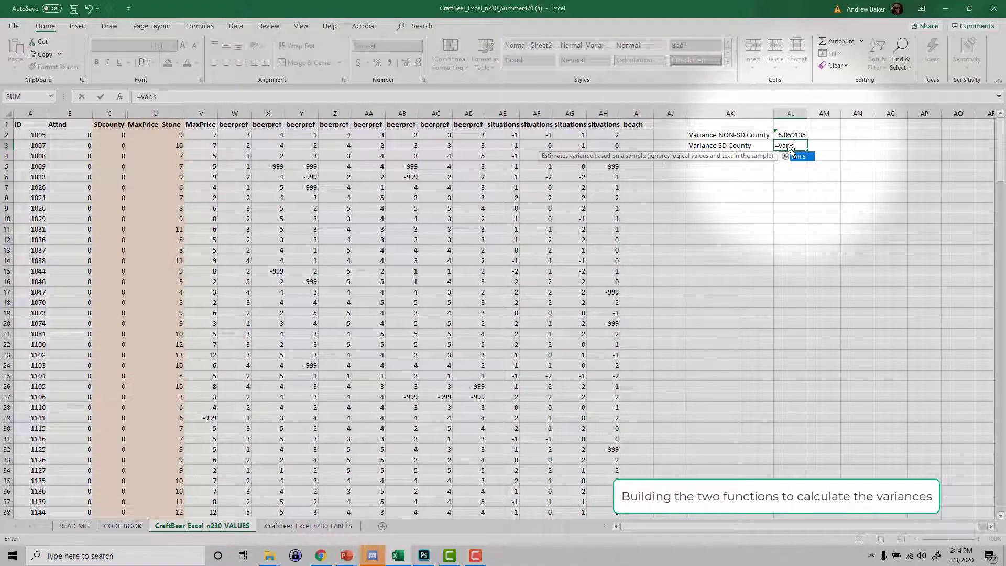
pyautogui.write('(')
pyautogui.scroll(-20, 115, 204)
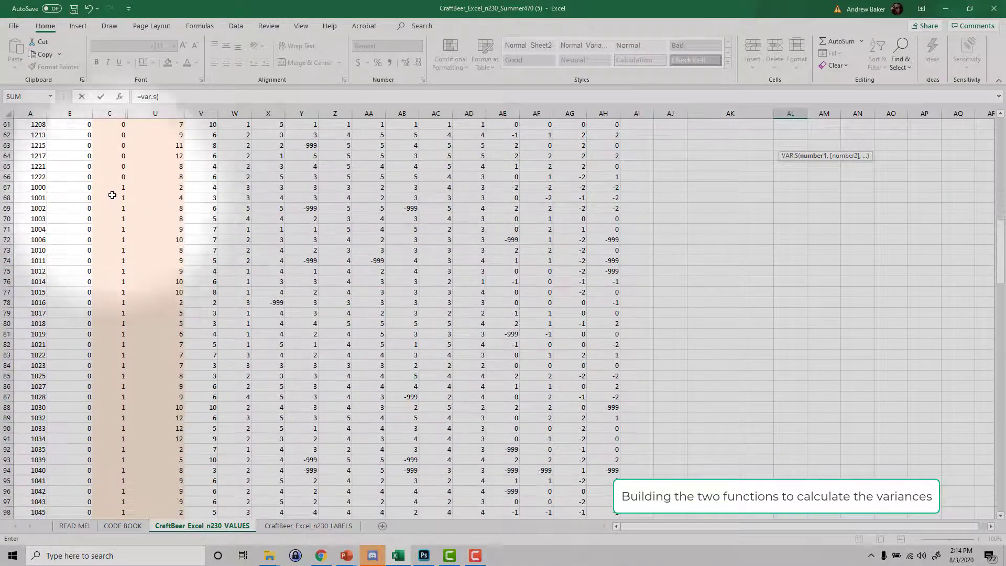
pyautogui.moveTo(166, 187); pyautogui.dragTo(152, 490)
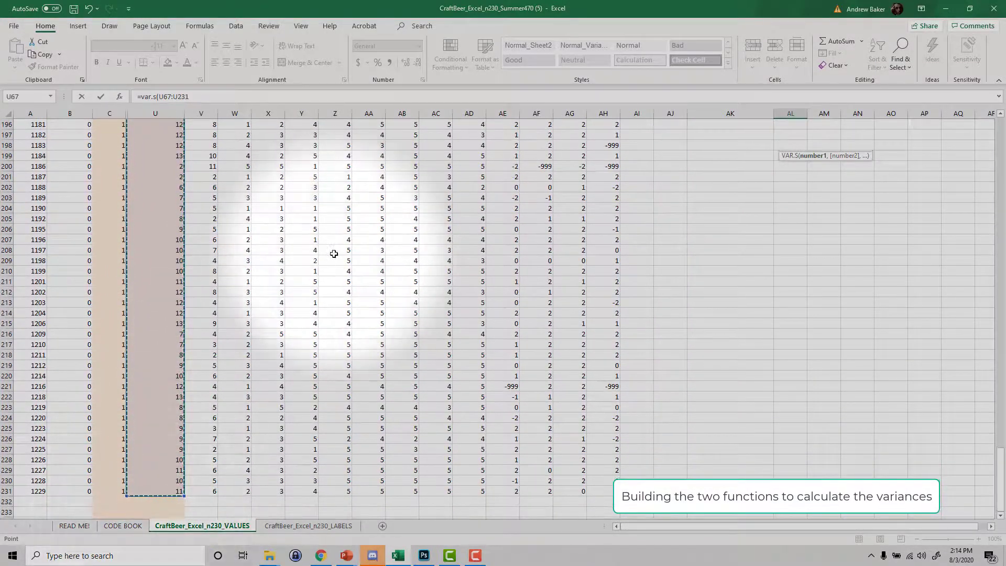
pyautogui.write(')')
pyautogui.press('Return')
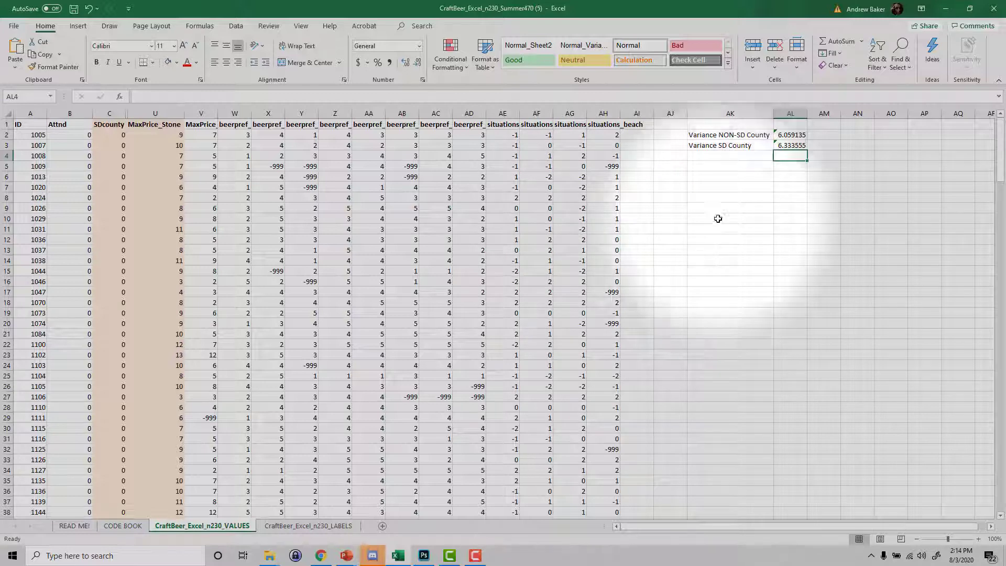
# Start the "z-Test: Two Sample for Means" tool from Data Analysis.
pyautogui.moveTo(792, 135); pyautogui.dragTo(792, 145)
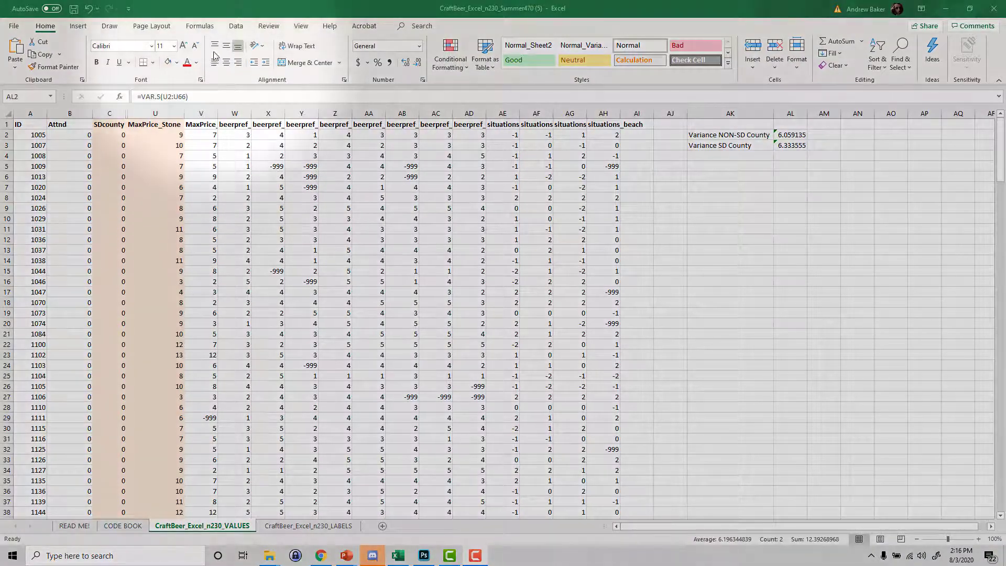
pyautogui.click(238, 26)
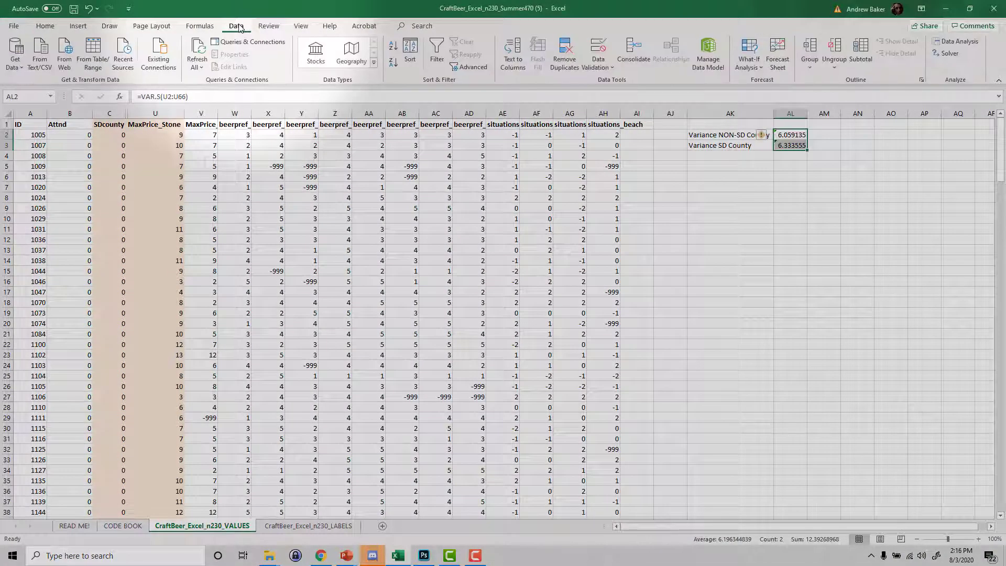
pyautogui.click(958, 42)
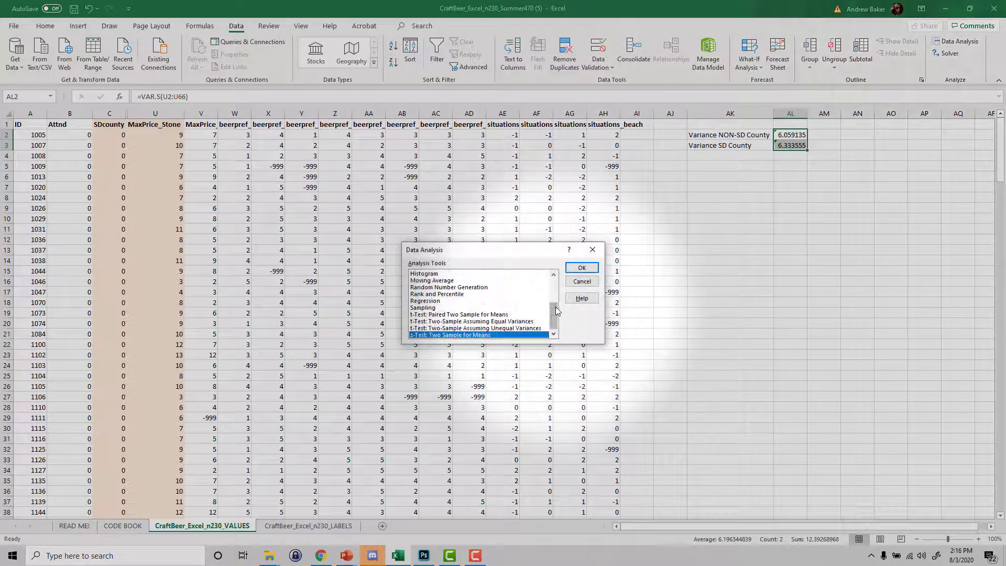
pyautogui.scroll(3, 556, 310)
pyautogui.scroll(-3, 556, 310)
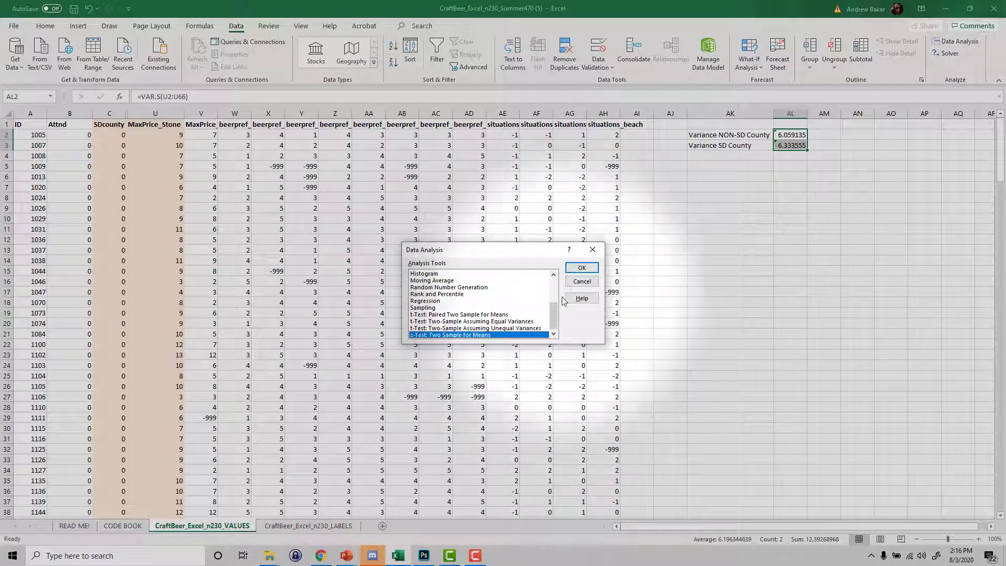
pyautogui.click(581, 267)
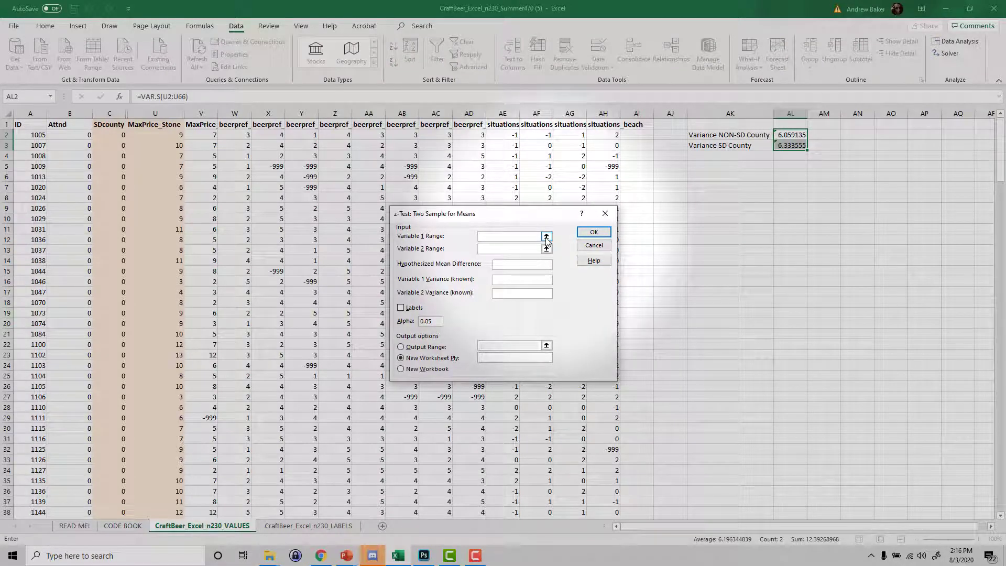
# Set the z-test's Variable 1 range to $U$2:$U$66 and its Variable 2 range to $U$67:$U$231.
pyautogui.click(546, 237)
pyautogui.moveTo(162, 135); pyautogui.dragTo(167, 419)
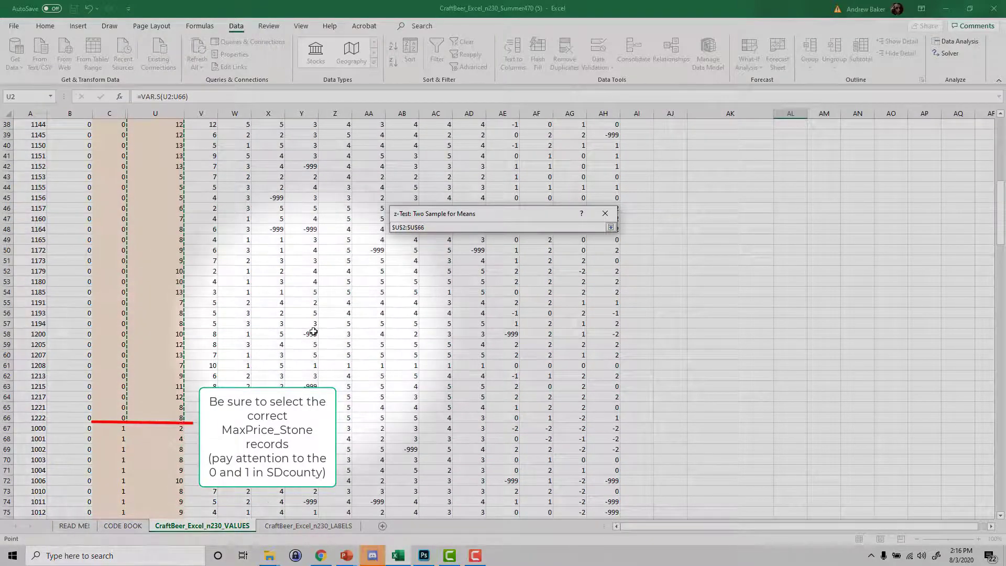
pyautogui.press('Return')
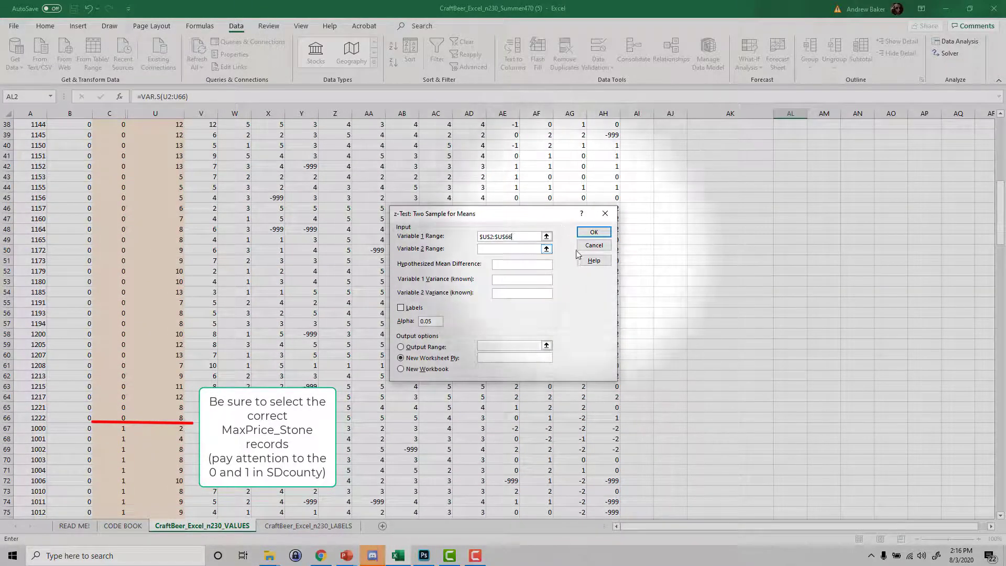
pyautogui.click(551, 254)
pyautogui.scroll(-5, 292, 260)
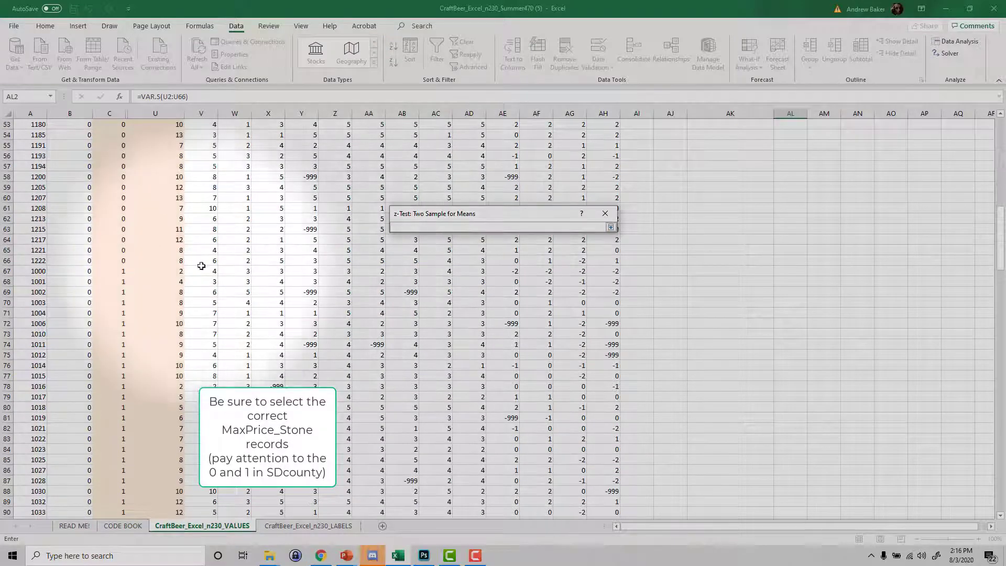
pyautogui.click(168, 274)
pyautogui.moveTo(167, 275); pyautogui.dragTo(160, 504)
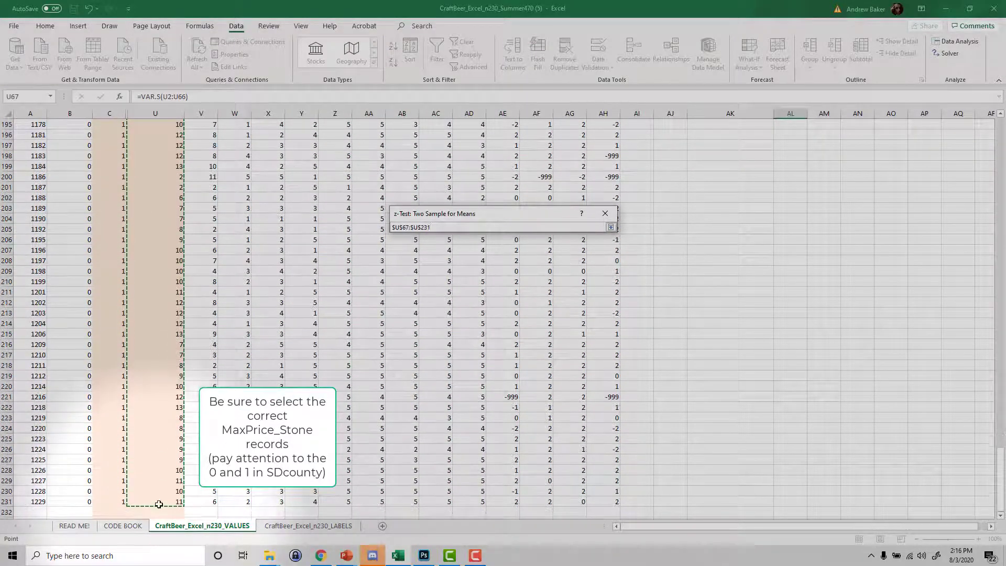
pyautogui.click(610, 227)
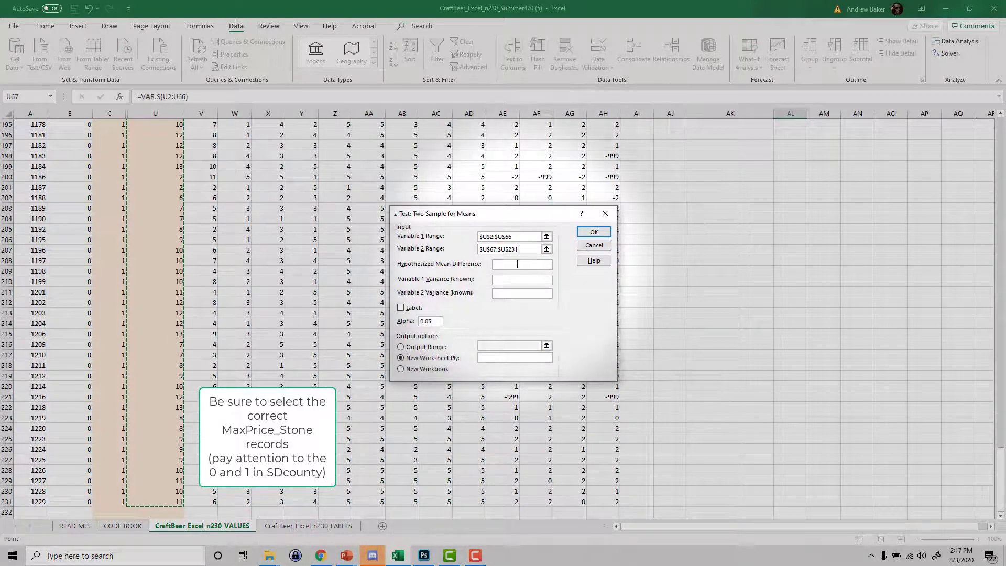
# Set the hypothesized mean difference to 0 and the known variances to 6.059 for Variable 1 and 6.333 for Variable 2.
pyautogui.click(517, 264)
pyautogui.write('0')
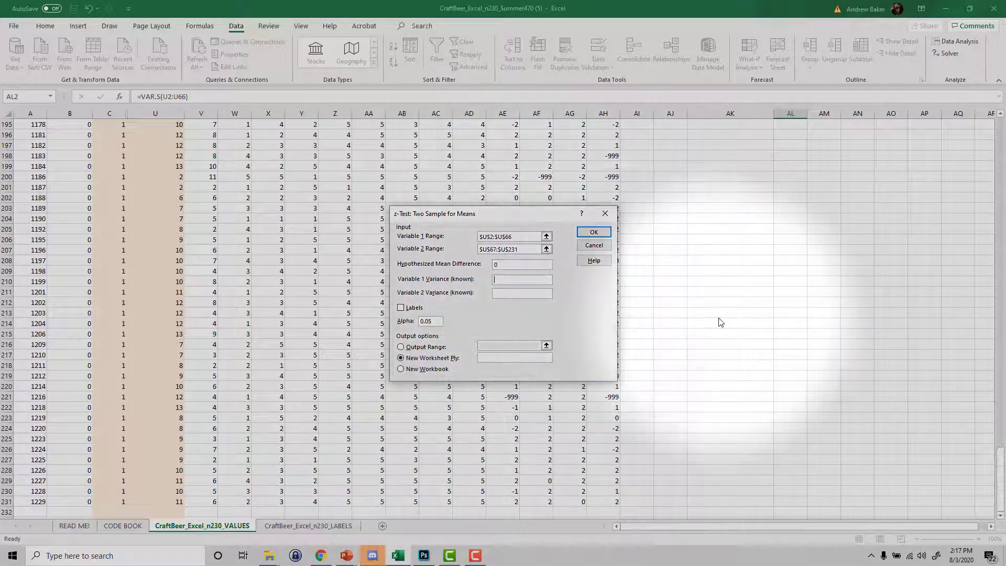
pyautogui.moveTo(534, 214); pyautogui.dragTo(545, 155)
pyautogui.press('Tab')
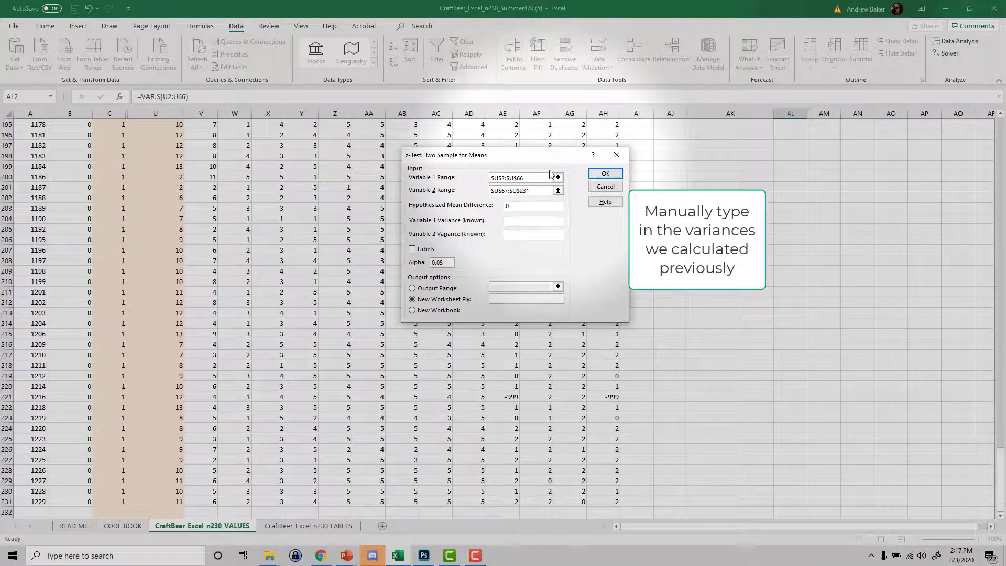
pyautogui.write('6.')
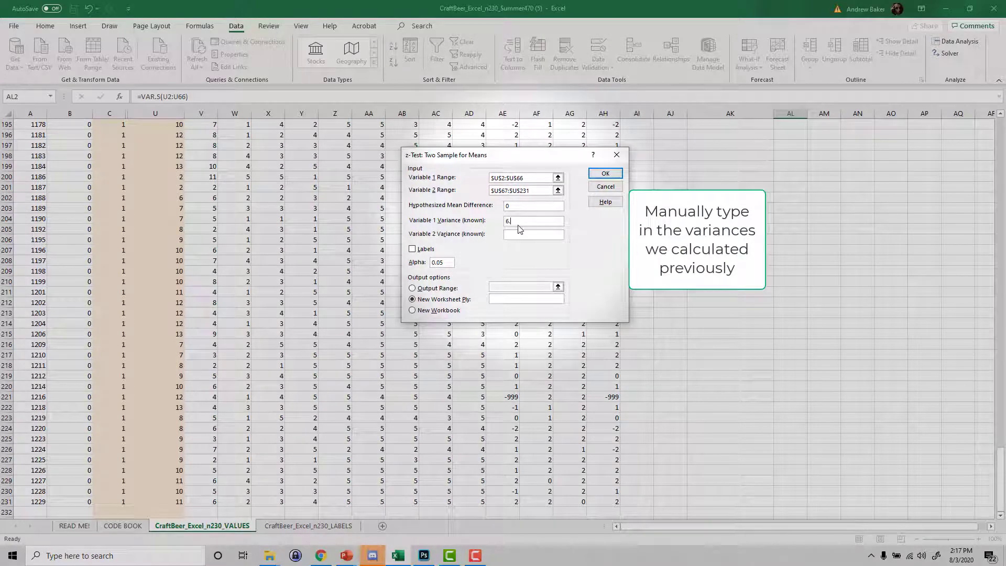
pyautogui.write('059')
pyautogui.click(515, 234)
pyautogui.write('6.313')
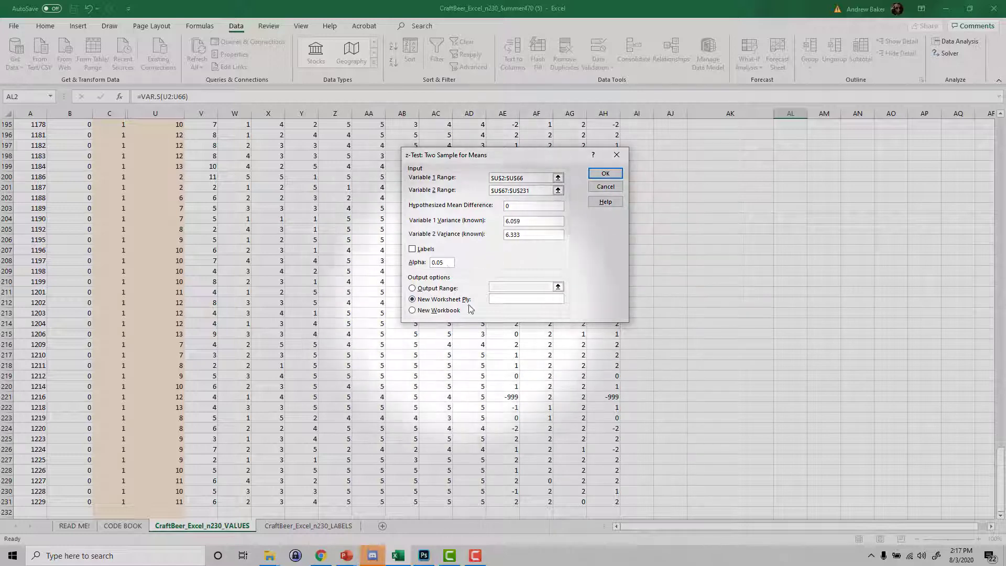
# Send the z-test output to a new worksheet named IndSampleZTest and run the test.
pyautogui.click(499, 300)
pyautogui.write('IndSampleZTest')
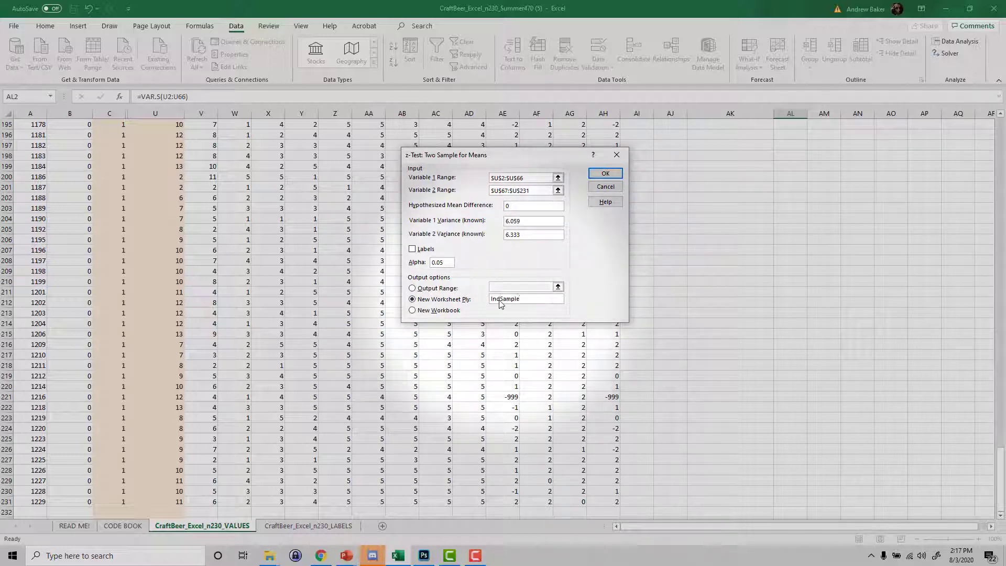
pyautogui.click(604, 174)
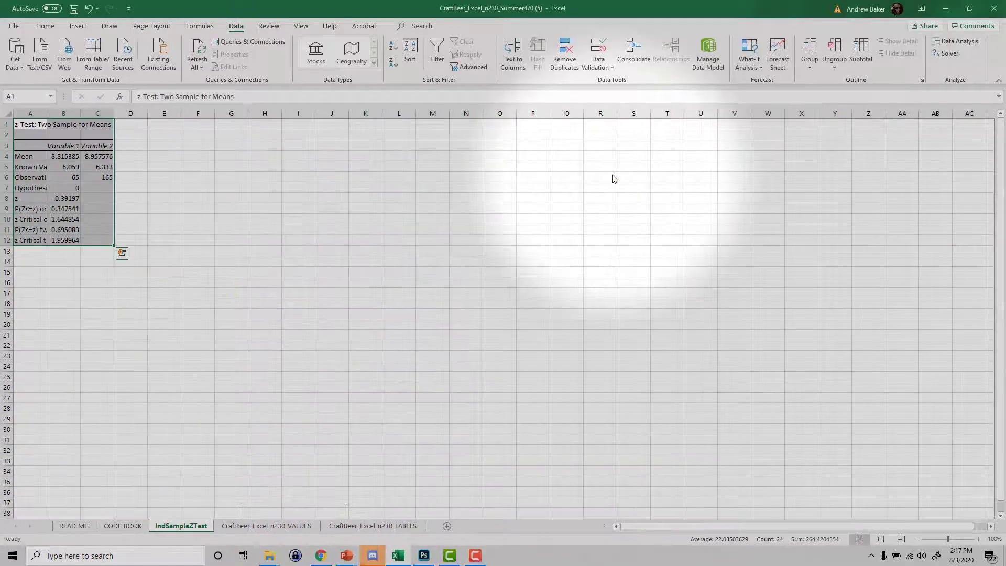
# Fit the column widths of the z-test output table to its contents, starting with column A.
pyautogui.click(32, 124)
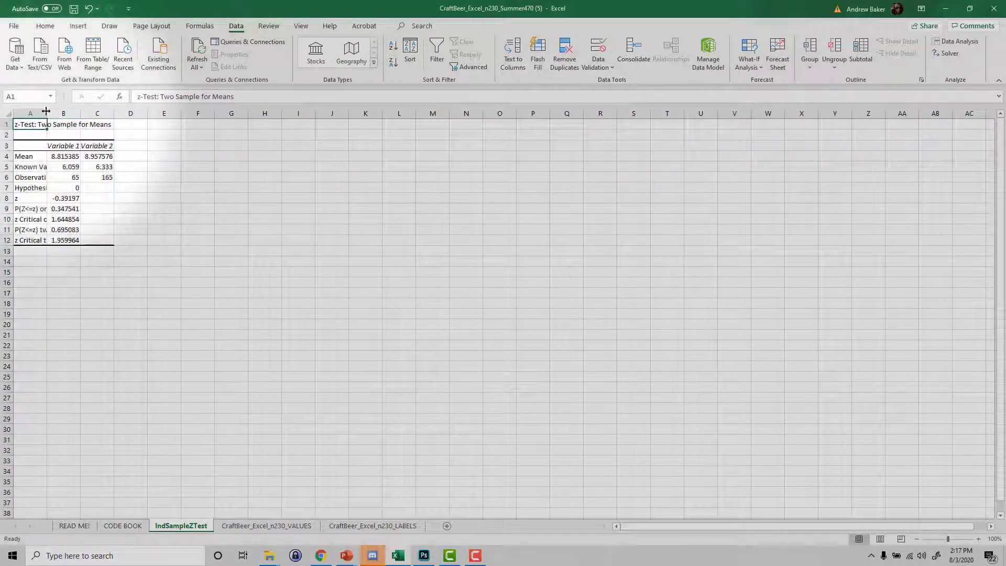
pyautogui.doubleClick(46, 114)
pyautogui.doubleClick(153, 114)
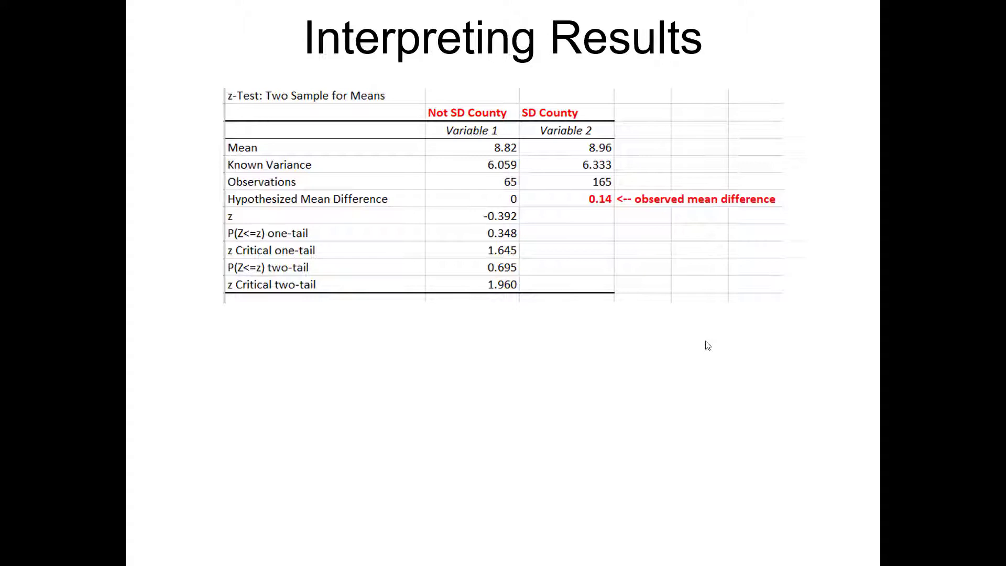
pyautogui.click(695, 411)
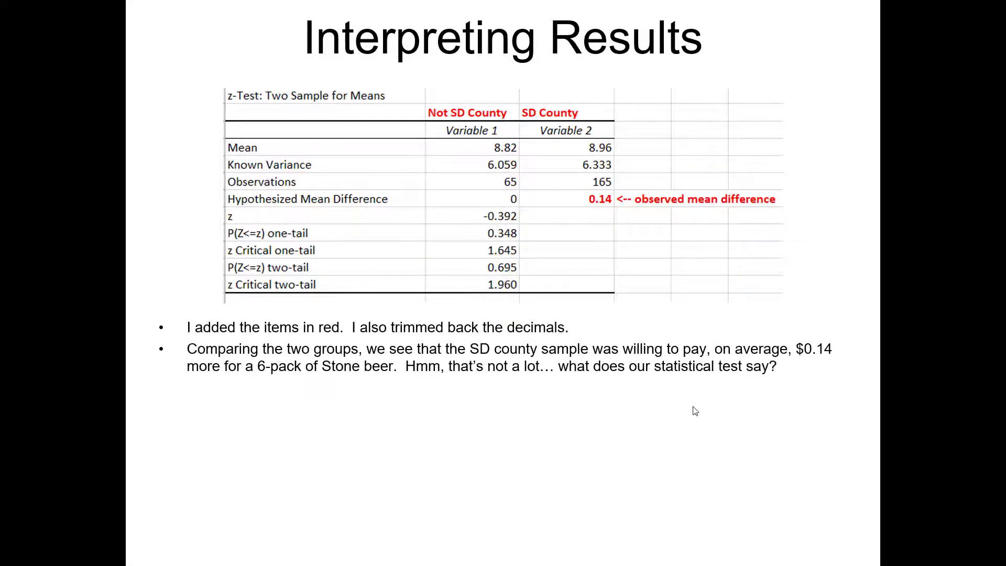